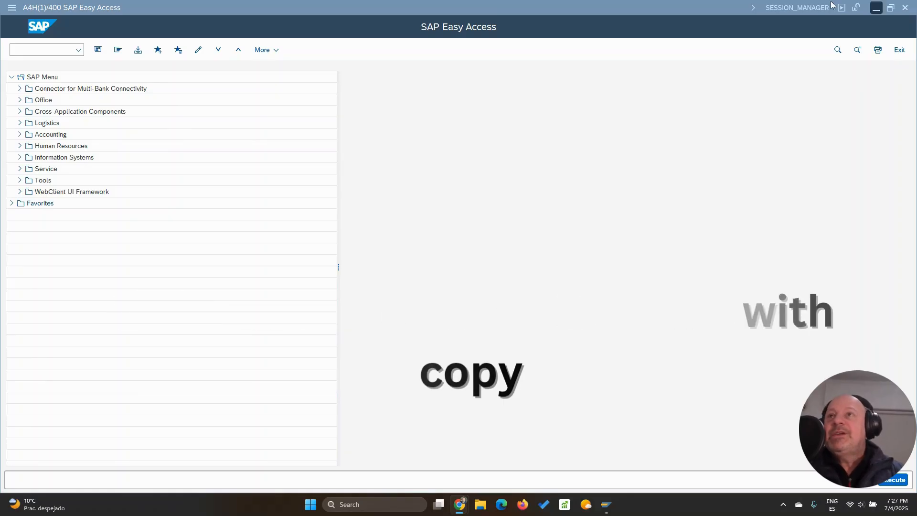
# Start transaction cs01 to create a material BOM
pyautogui.click(45, 50)
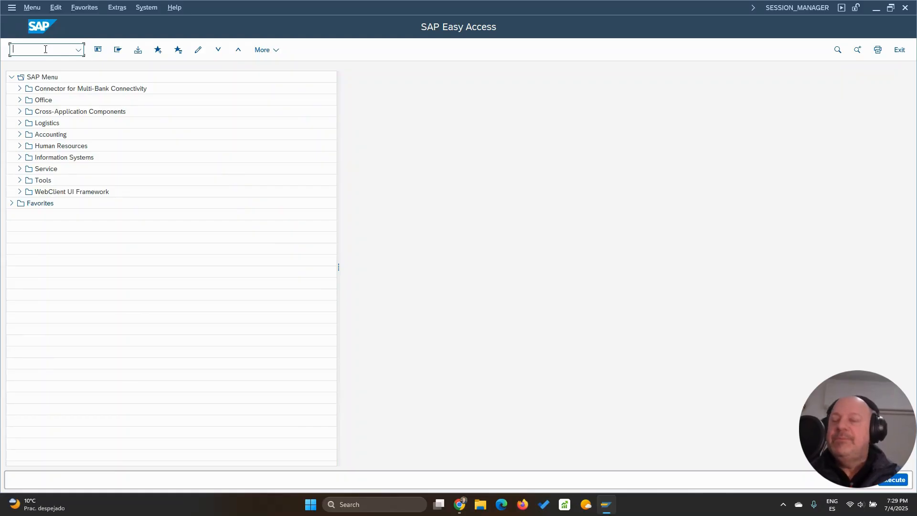
pyautogui.write('cs01')
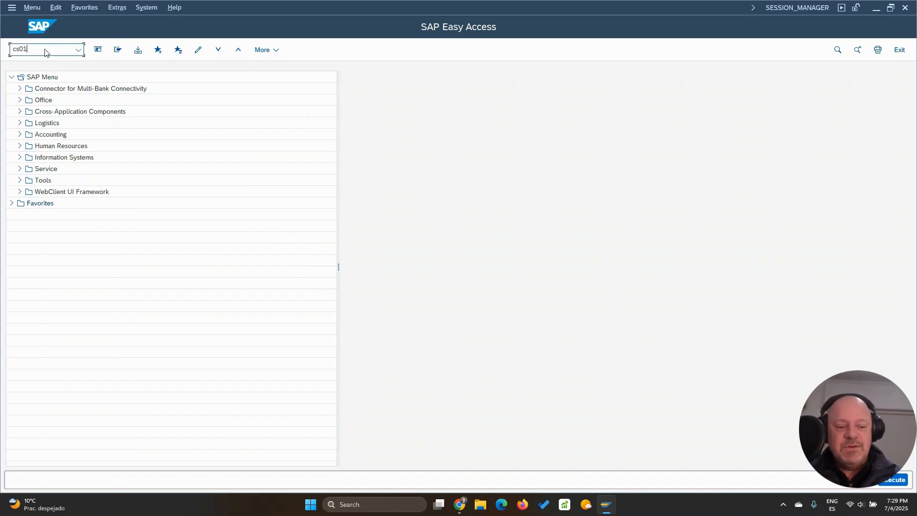
pyautogui.press('Return')
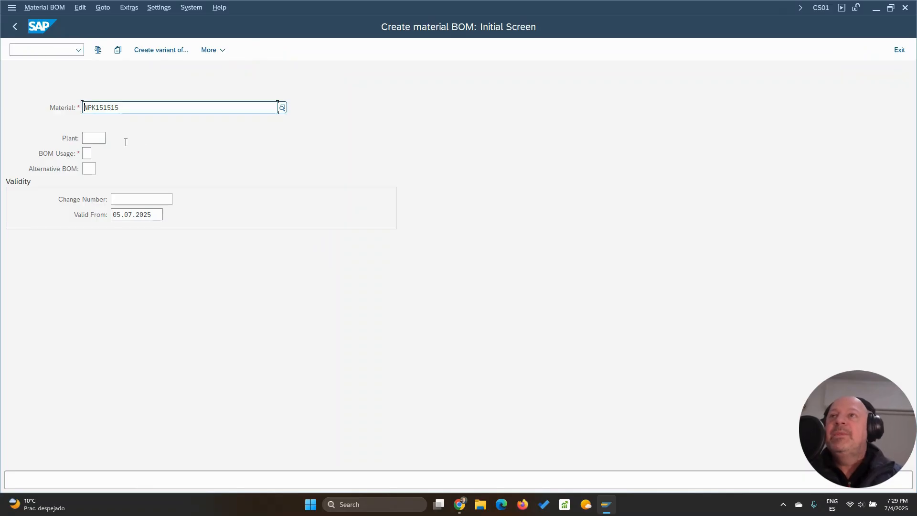
# For material NPK151515, enter plant de01, BOM usage 1 and alternative BOM 1
pyautogui.moveTo(131, 109); pyautogui.dragTo(37, 110)
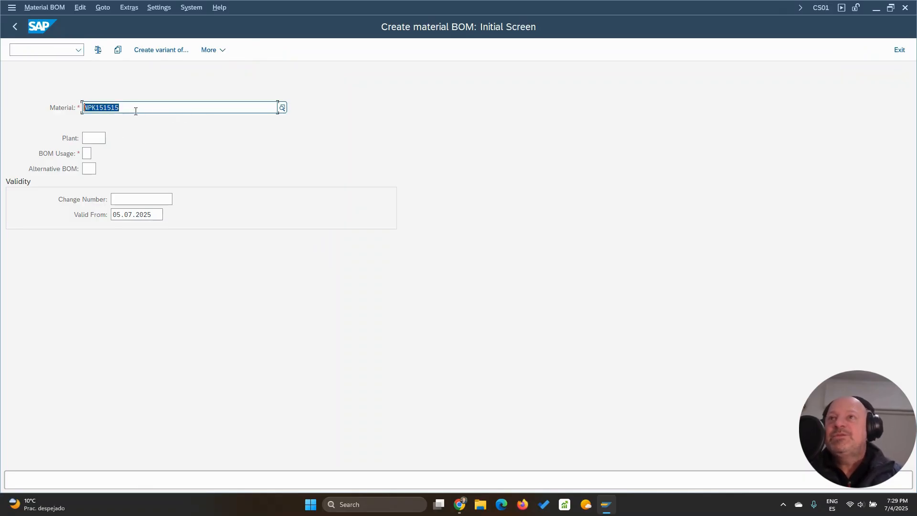
pyautogui.click(95, 138)
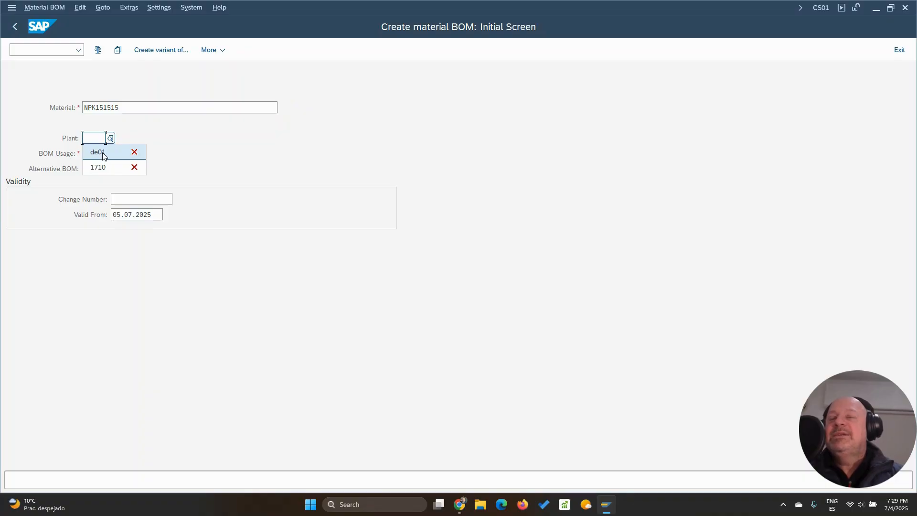
pyautogui.click(134, 167)
pyautogui.click(99, 157)
pyautogui.press('Tab')
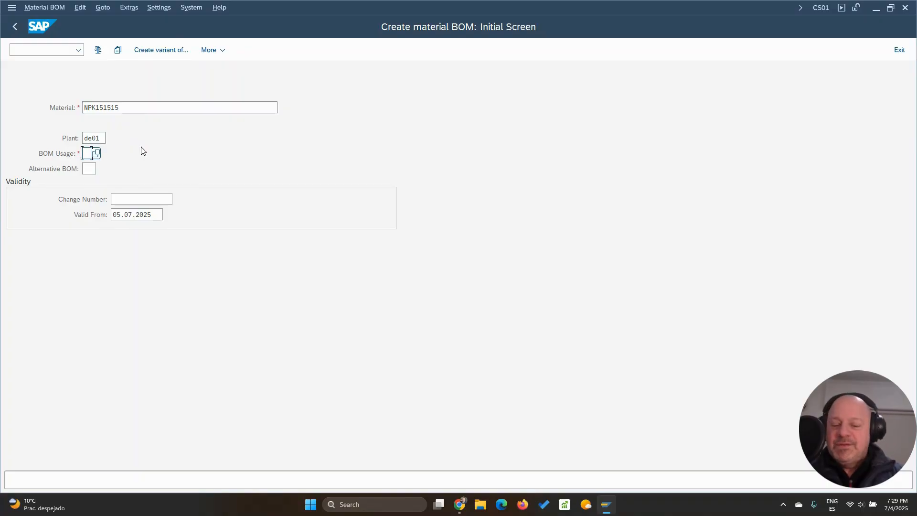
pyautogui.write('1')
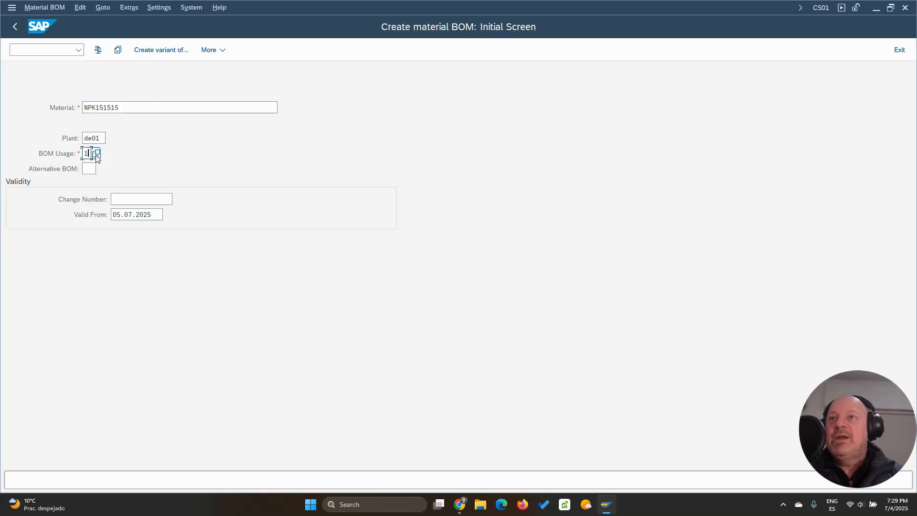
pyautogui.press('Tab')
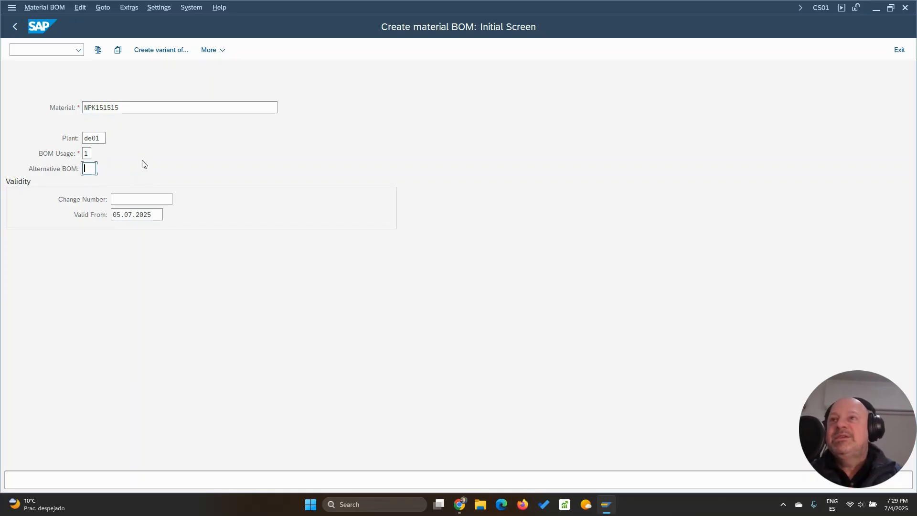
pyautogui.write('1')
pyautogui.moveTo(125, 108); pyautogui.dragTo(66, 108)
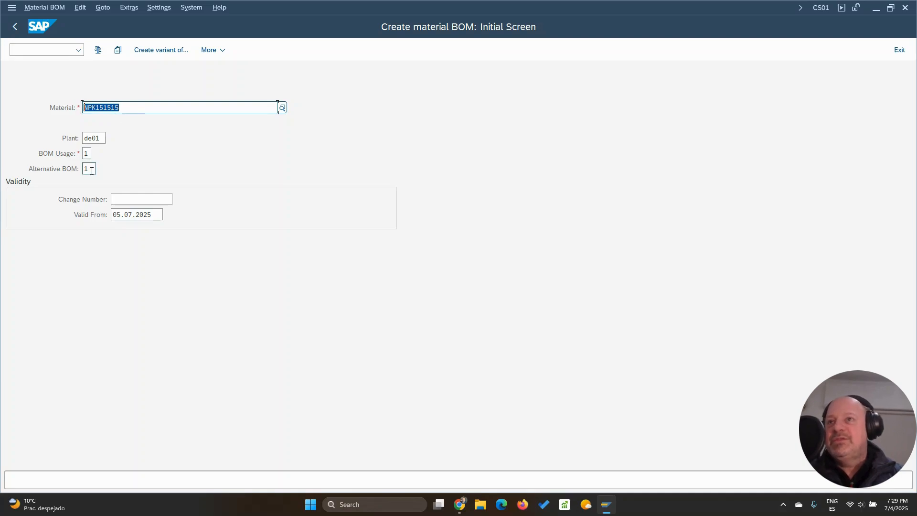
# Use Copy From with material NPK151515.25, plant DE01, BOM usage 1 and alternative BOM 1 as the source, accepting the unit-of-measure warning
pyautogui.click(118, 50)
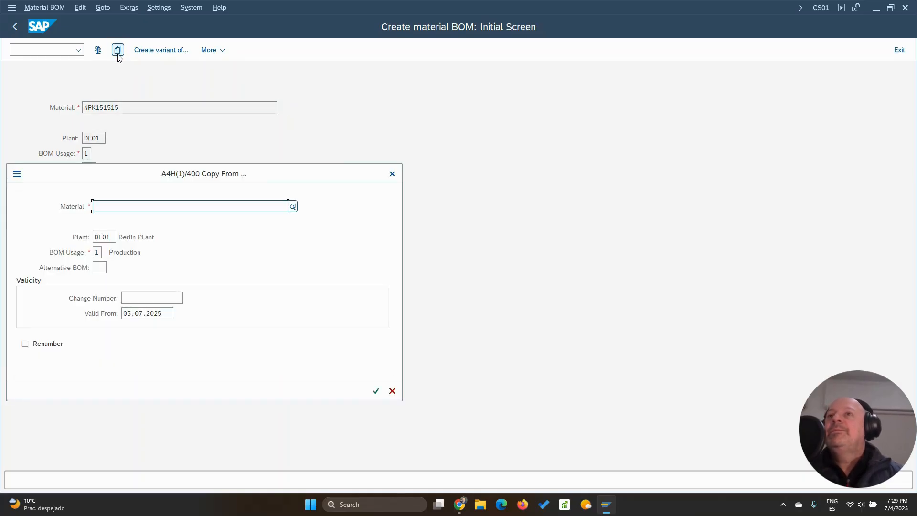
pyautogui.click(127, 210)
pyautogui.click(140, 234)
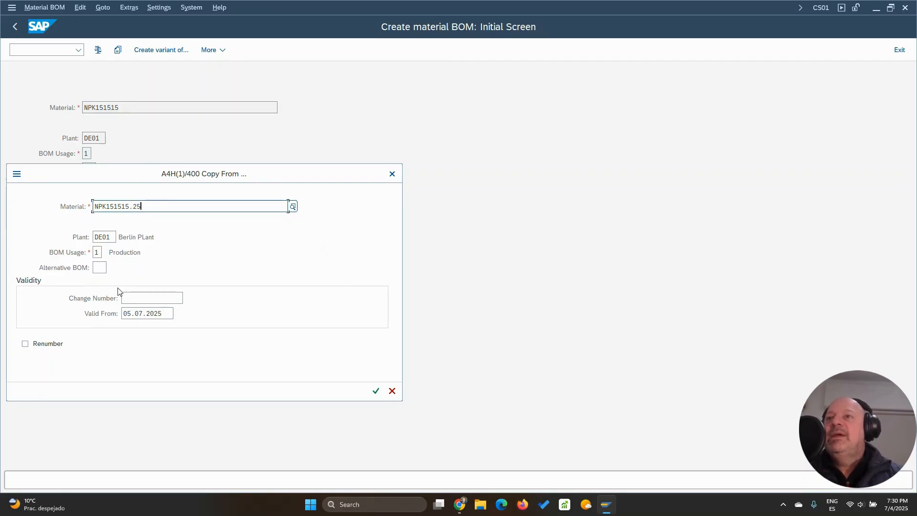
pyautogui.click(99, 267)
pyautogui.write('1')
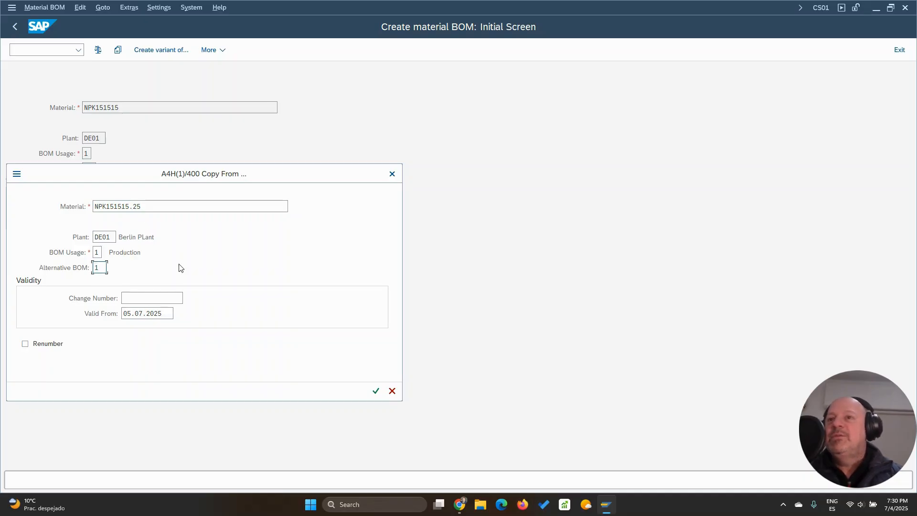
pyautogui.click(375, 391)
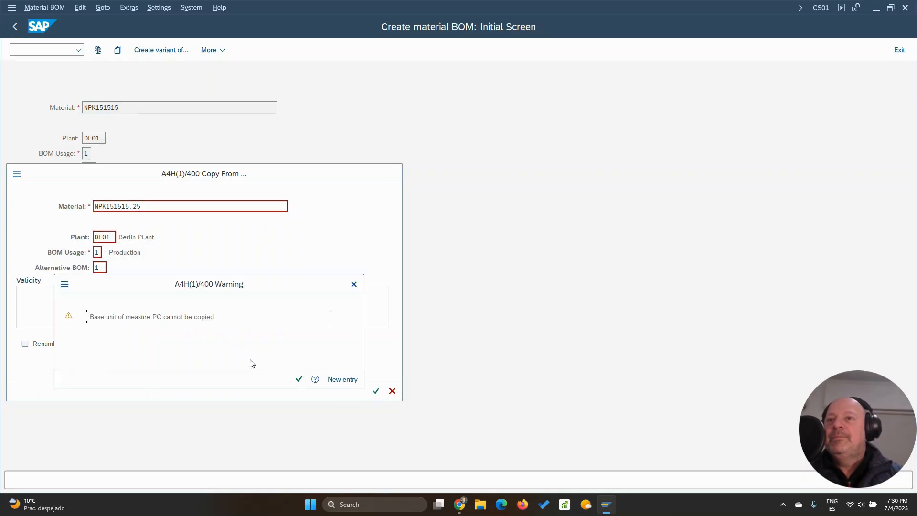
pyautogui.click(298, 379)
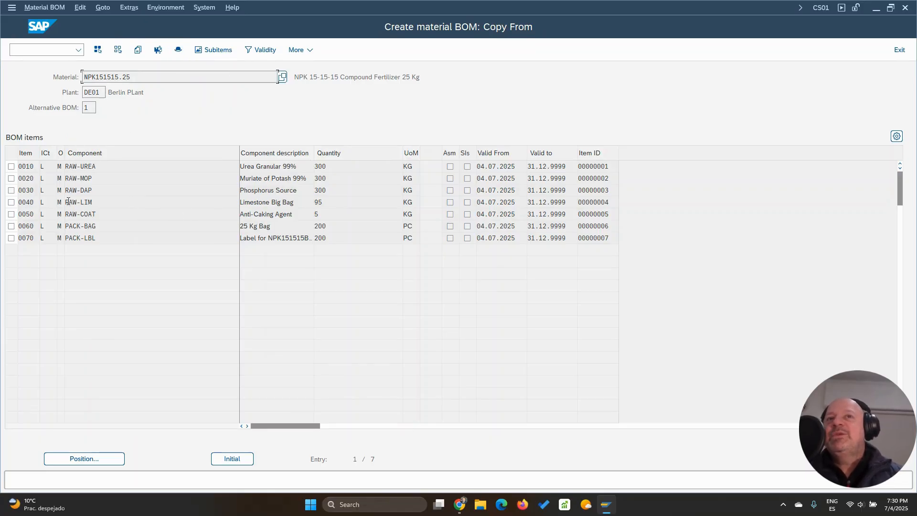
# Copy the five raw material items RAW-UREA, RAW-MOP, RAW-DAP, RAW-LIM and RAW-COAT into the new BOM, leaving out the packaging items
pyautogui.click(11, 167)
pyautogui.click(11, 178)
pyautogui.click(11, 190)
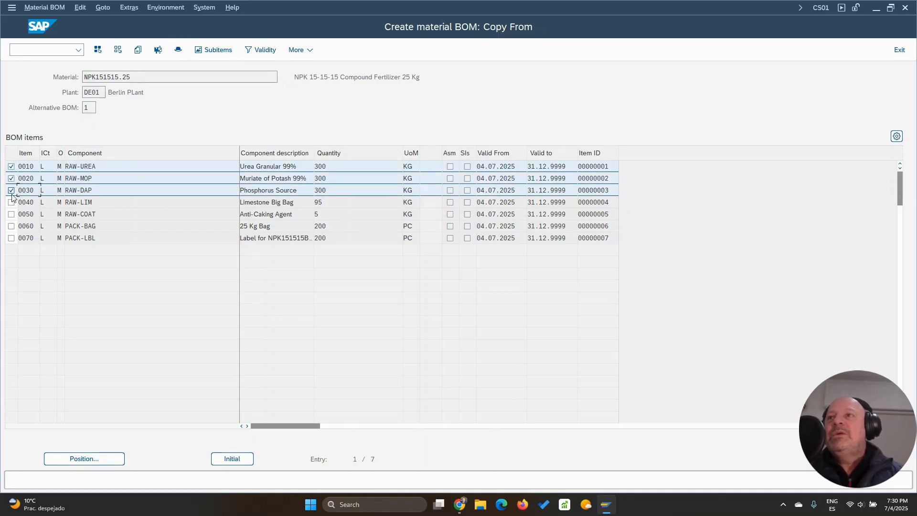
pyautogui.click(11, 202)
pyautogui.click(11, 214)
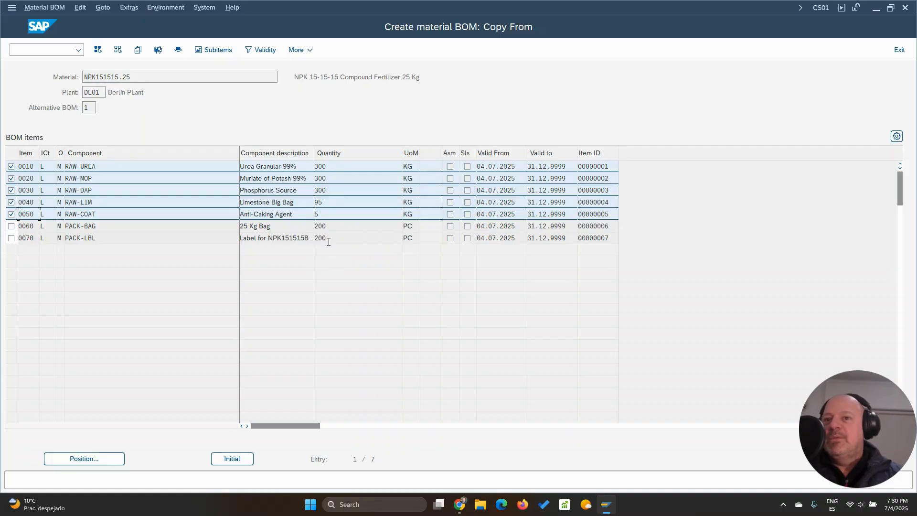
pyautogui.click(138, 53)
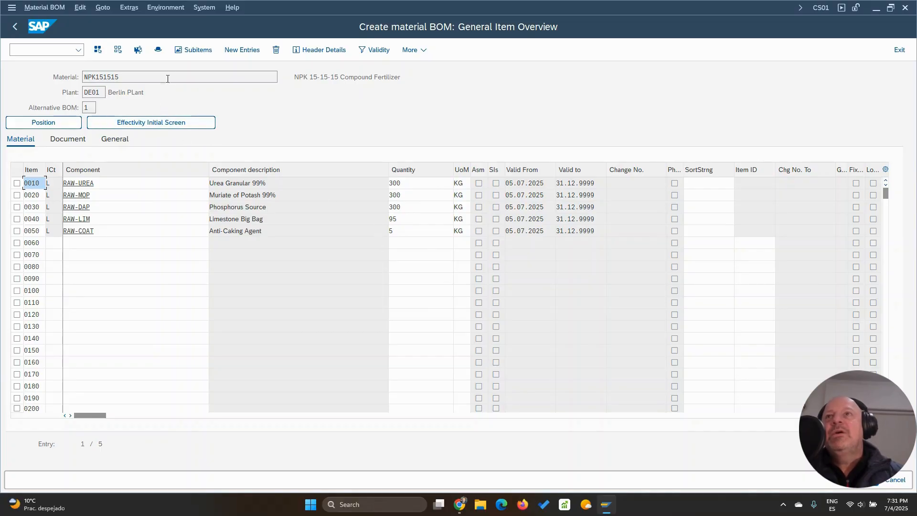
# Set the base quantity in the BOM header to 1000 KG and return to the item overview
pyautogui.click(158, 51)
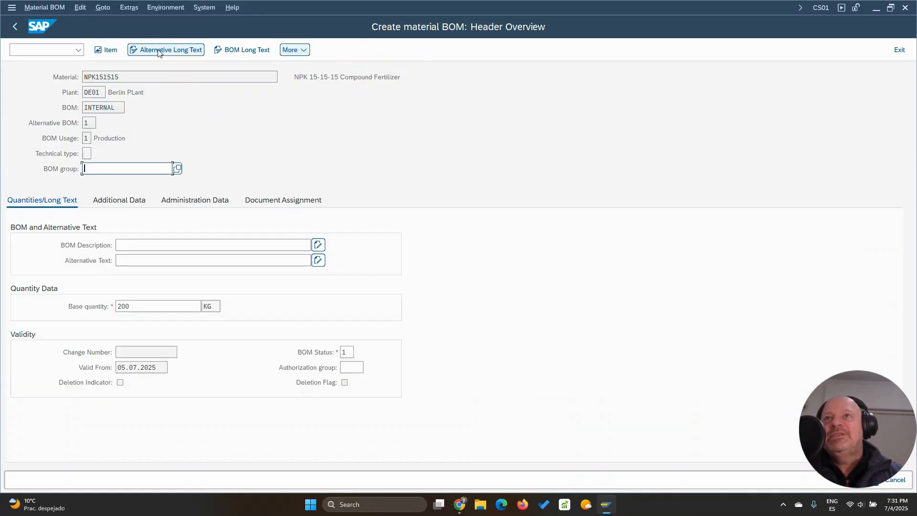
pyautogui.moveTo(133, 306); pyautogui.dragTo(104, 307)
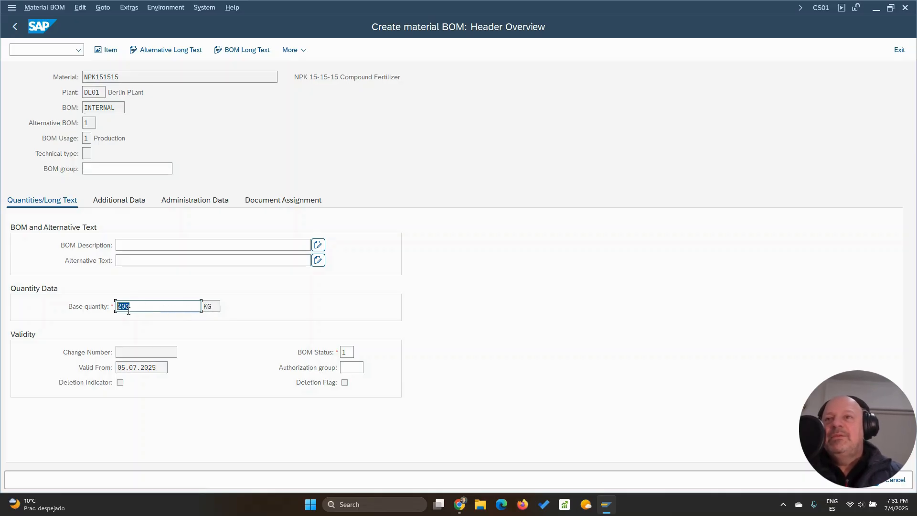
pyautogui.write('1000')
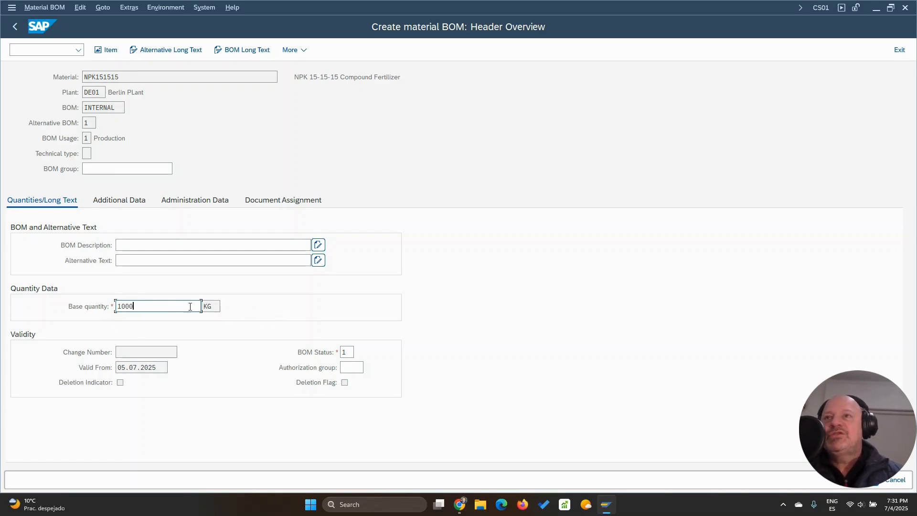
pyautogui.click(110, 50)
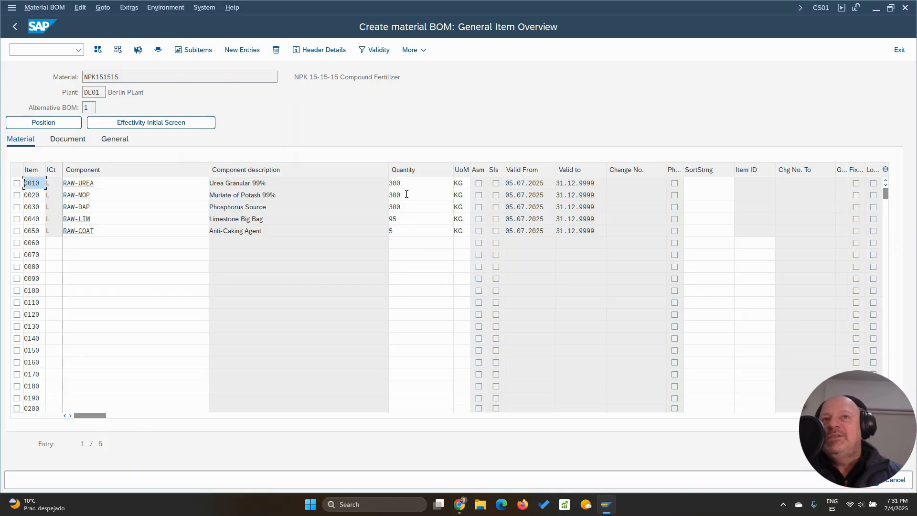
# Recheck the header's base quantity, view the possible BOM status values without changing the status, and save the BOM
pyautogui.click(158, 50)
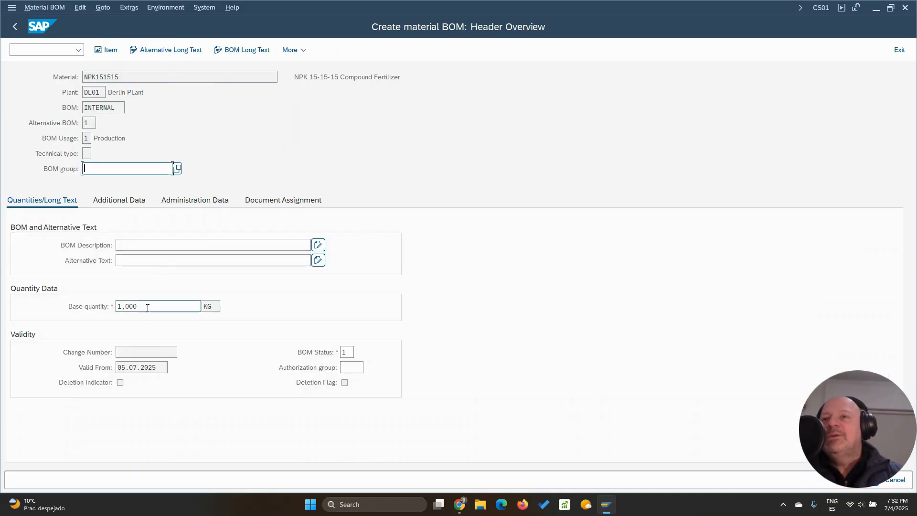
pyautogui.moveTo(147, 308); pyautogui.dragTo(80, 302)
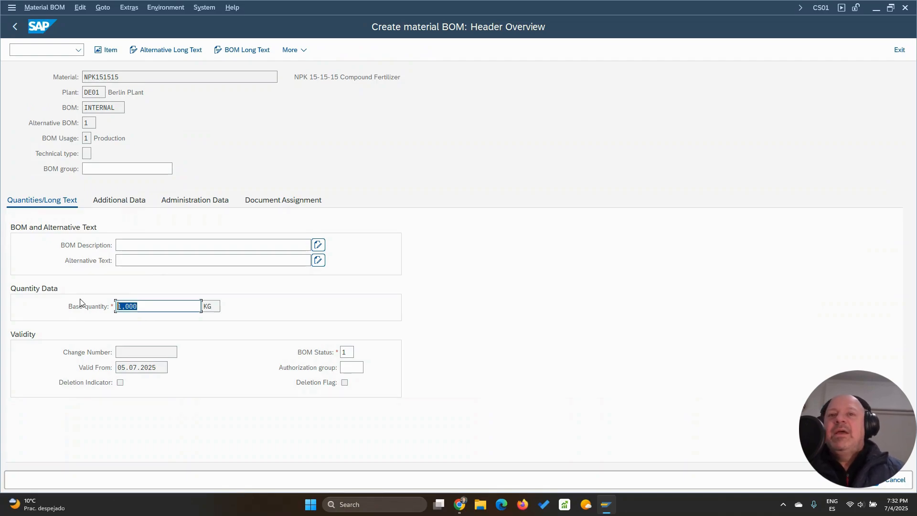
pyautogui.click(352, 353)
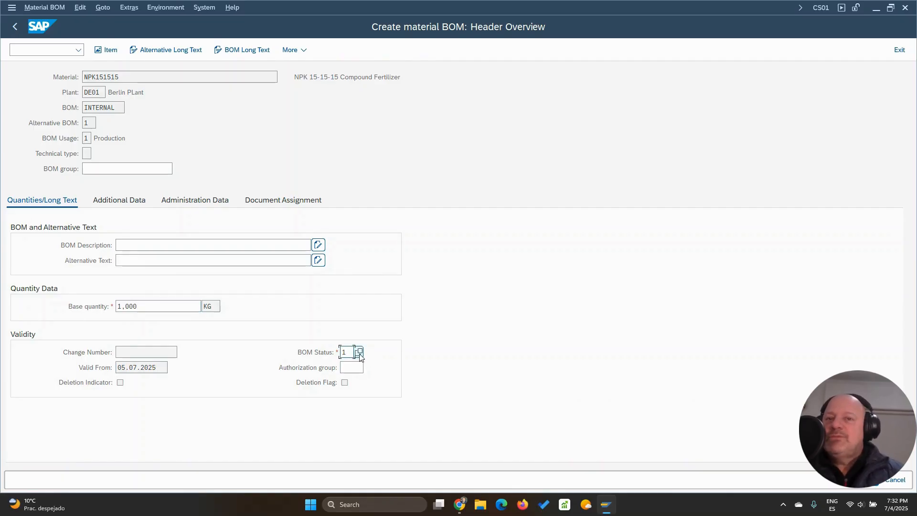
pyautogui.click(360, 353)
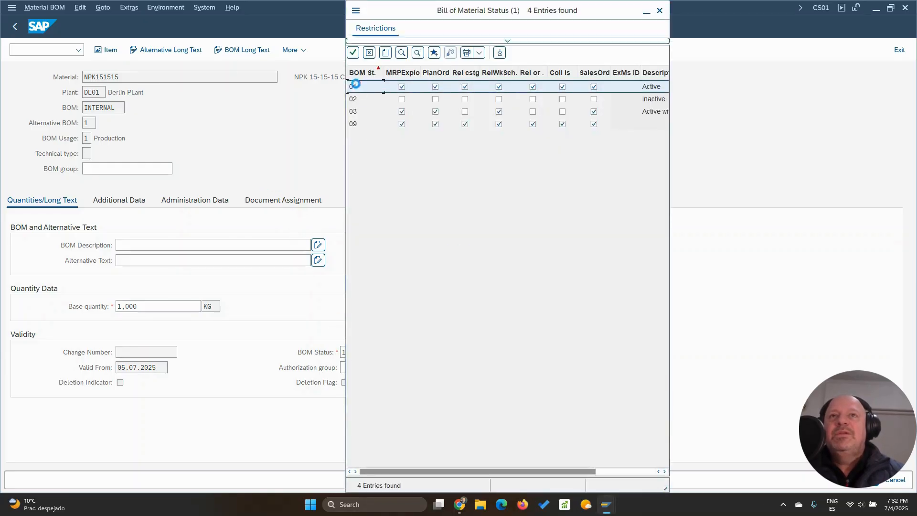
pyautogui.click(658, 10)
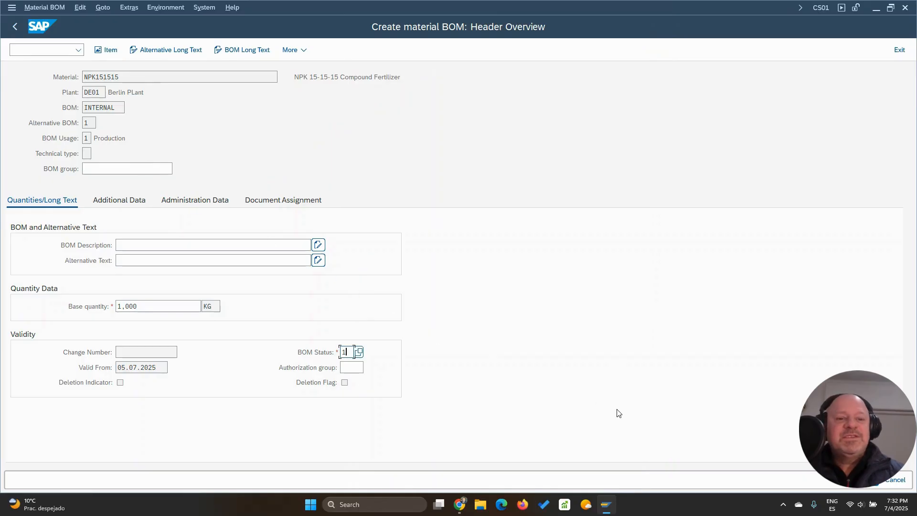
pyautogui.click(869, 480)
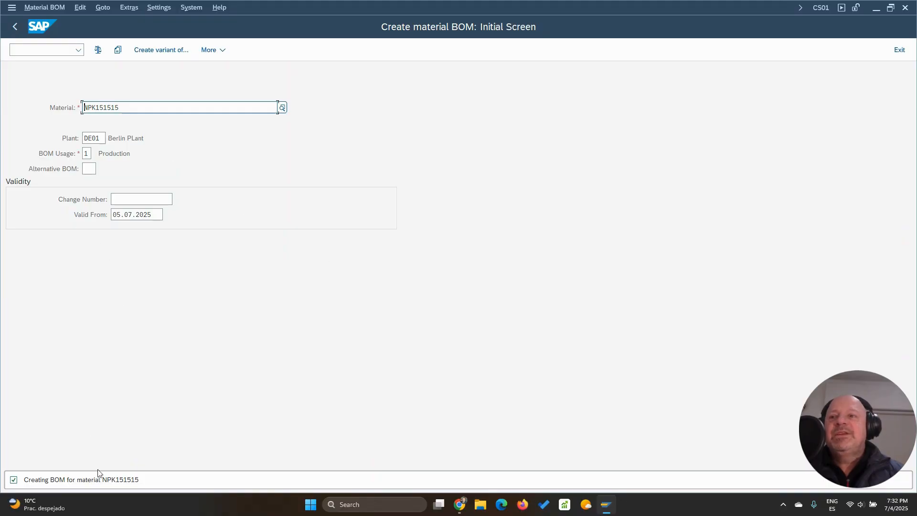
# Display the saved BOM of material NPK151515 in plant DE01 to check its items
pyautogui.click(48, 8)
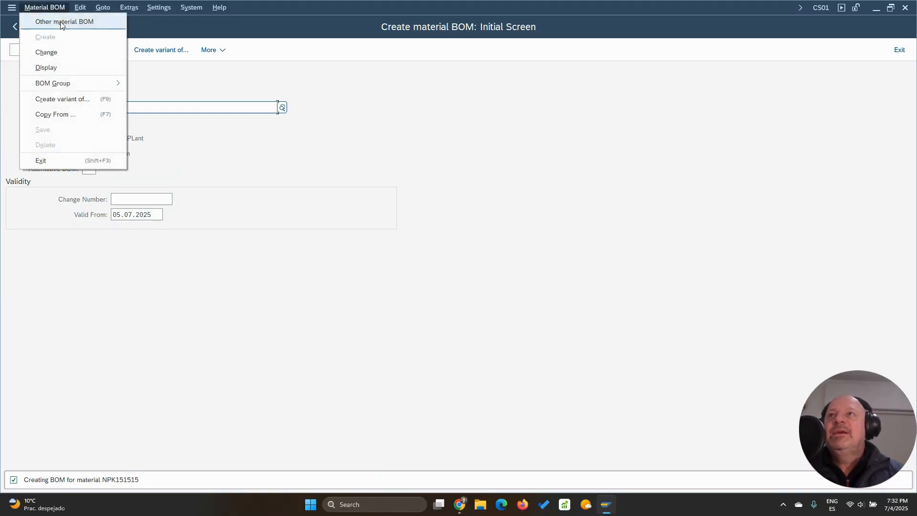
pyautogui.click(54, 66)
pyautogui.press('Return')
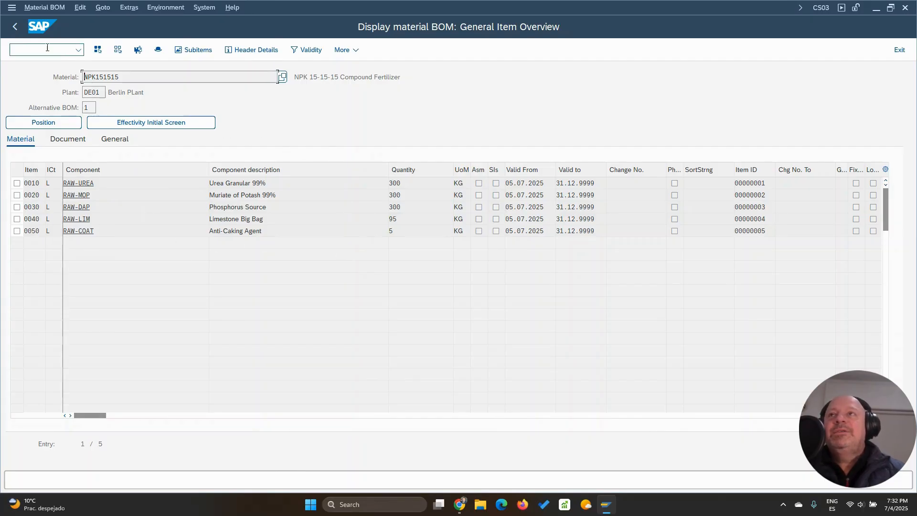
pyautogui.moveTo(120, 77); pyautogui.dragTo(38, 76)
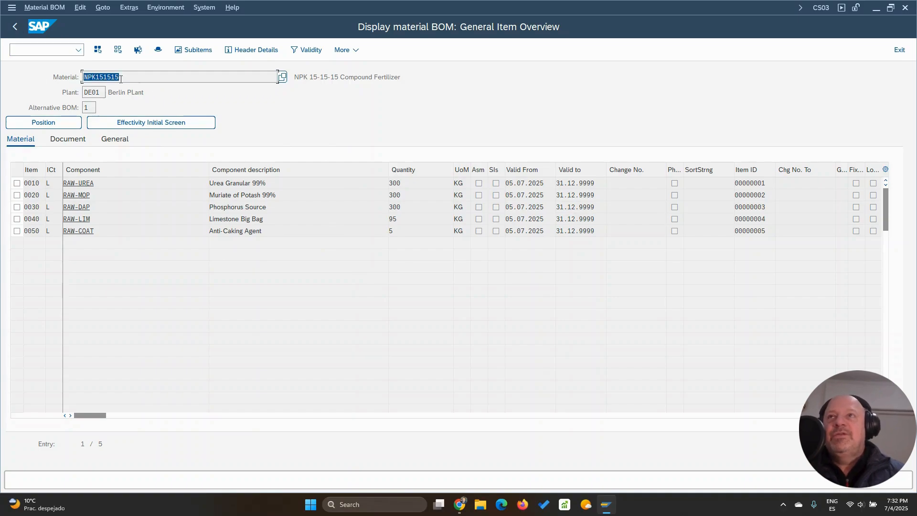
# Display the BOM of material NPK151515.25 in plant DE01 to compare its items with the copied BOM
pyautogui.click(16, 27)
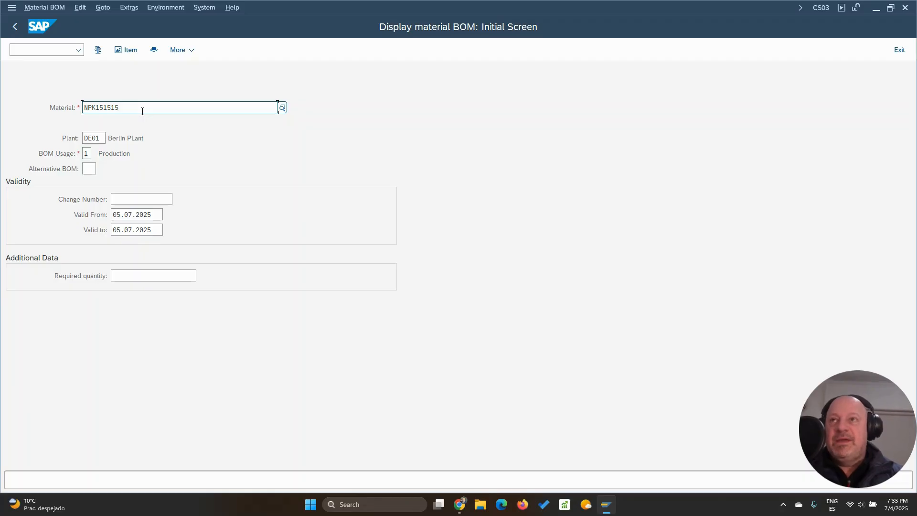
pyautogui.write('.15')
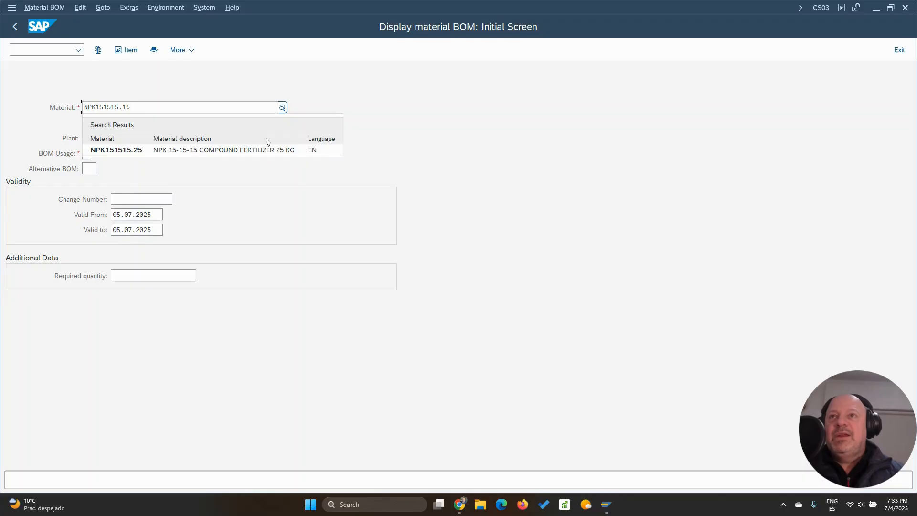
pyautogui.click(196, 152)
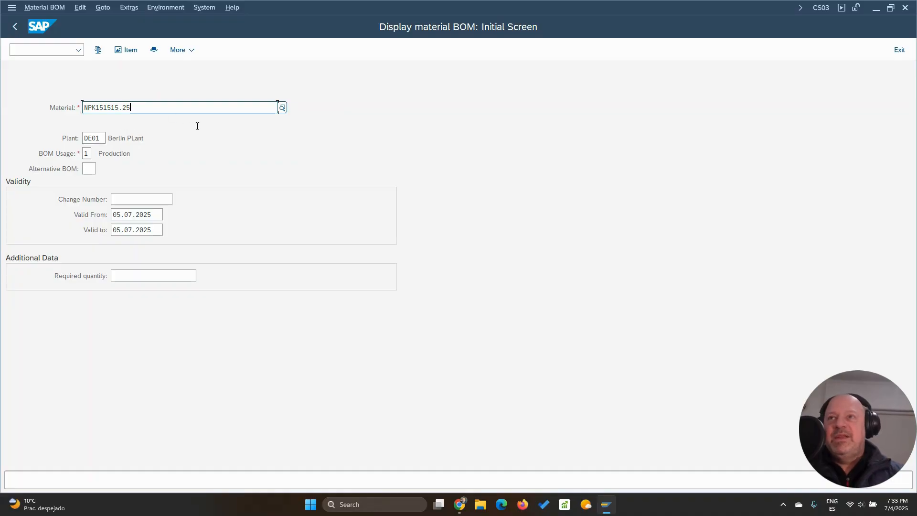
pyautogui.press('Return')
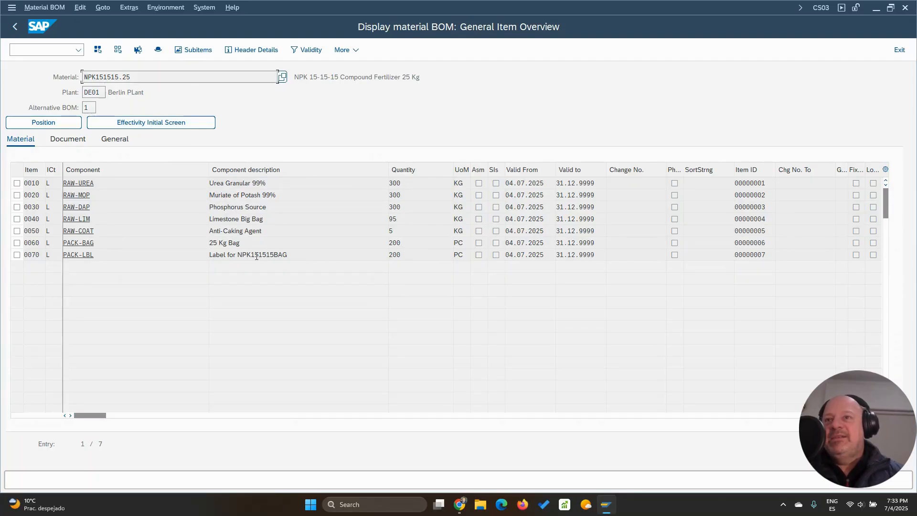
pyautogui.moveTo(132, 76); pyautogui.dragTo(124, 77)
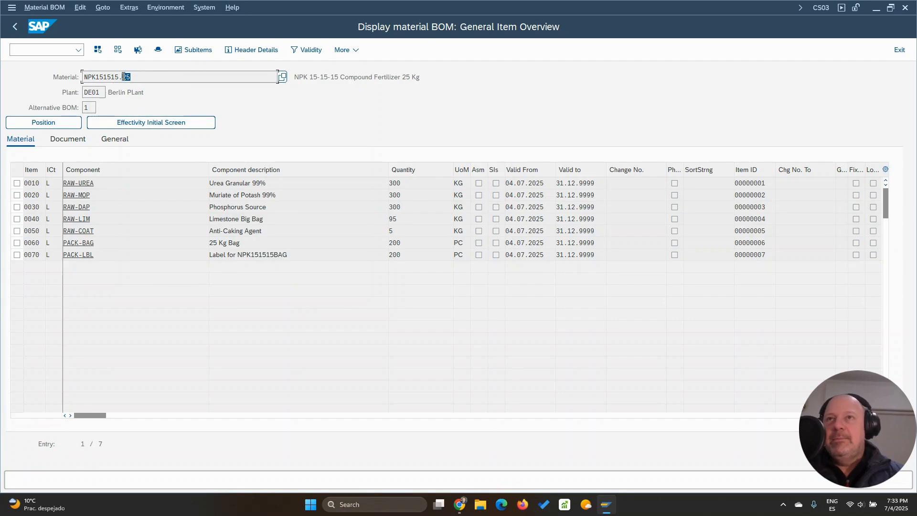
# Leave the display of the NPK151515.25 BOM and switch to creating a material BOM
pyautogui.click(15, 27)
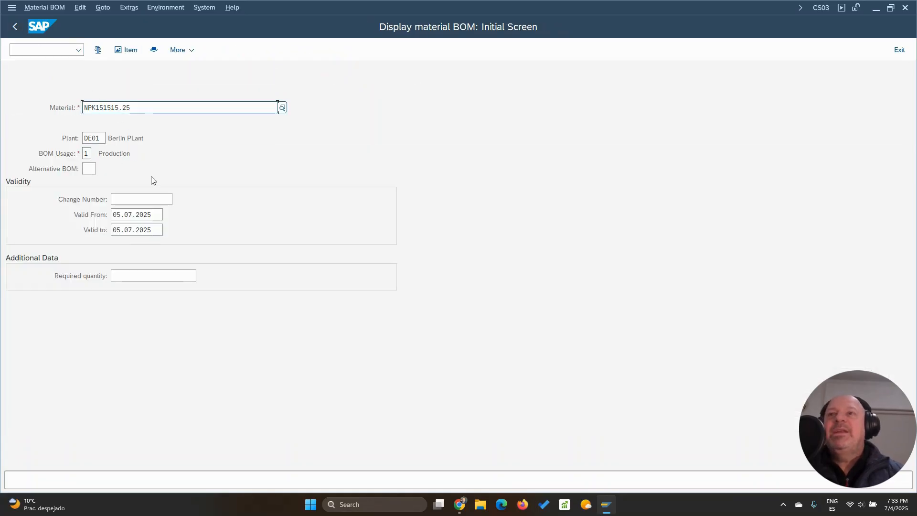
pyautogui.click(89, 169)
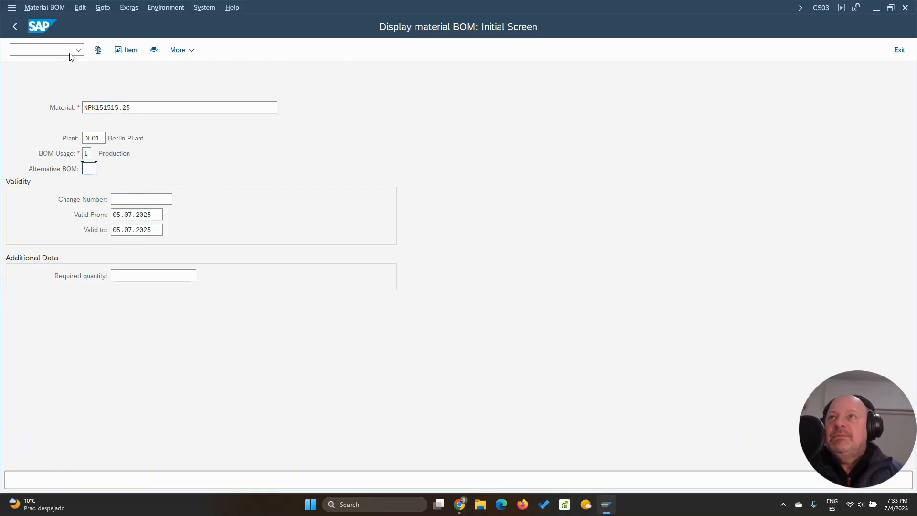
pyautogui.click(46, 8)
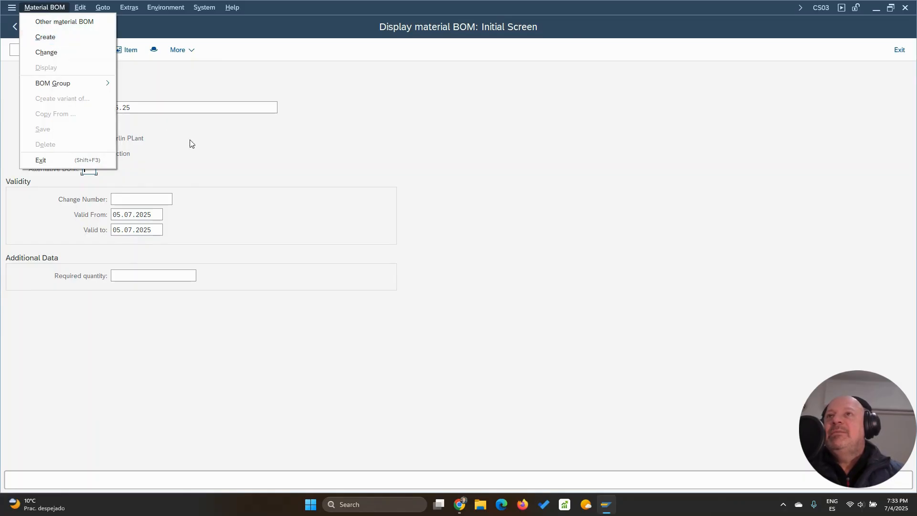
pyautogui.click(204, 152)
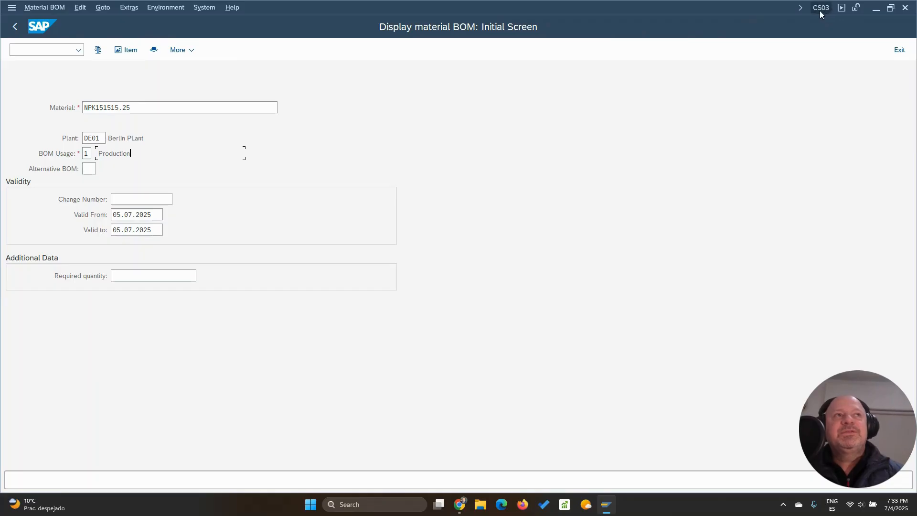
pyautogui.click(48, 7)
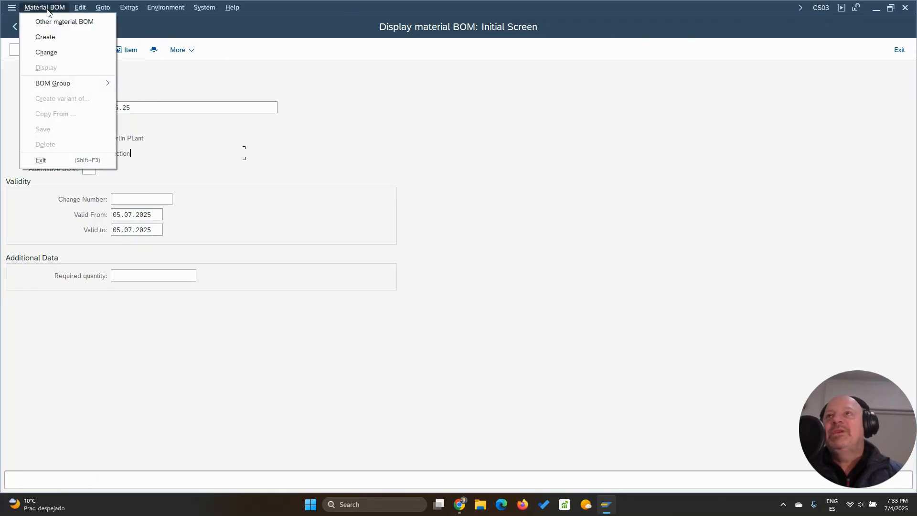
pyautogui.click(48, 37)
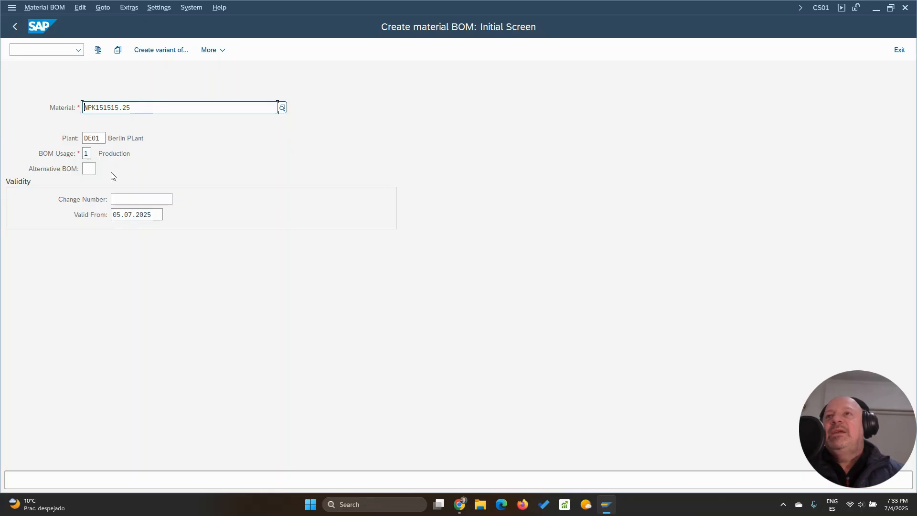
# Set alternative BOM 2 for material NPK151515.25 in plant DE01 and start copying from an existing BOM
pyautogui.click(88, 169)
pyautogui.write('2')
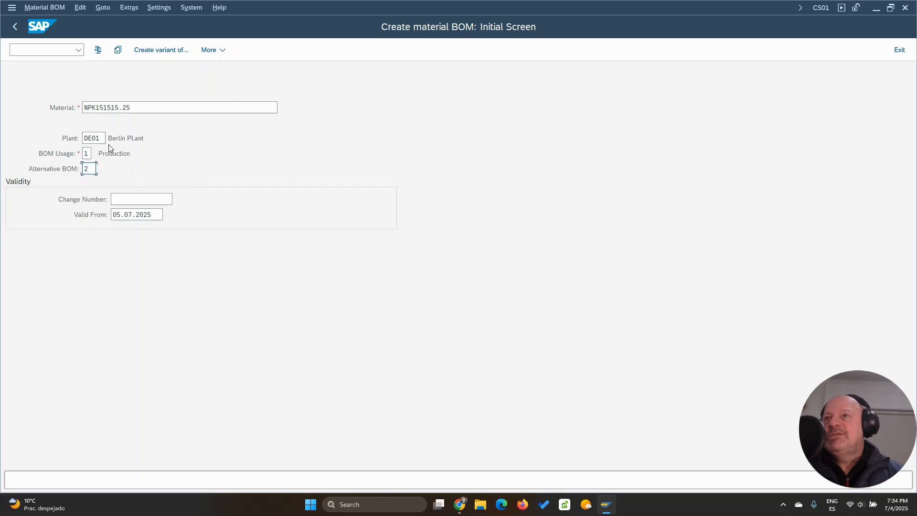
pyautogui.moveTo(135, 106); pyautogui.dragTo(47, 107)
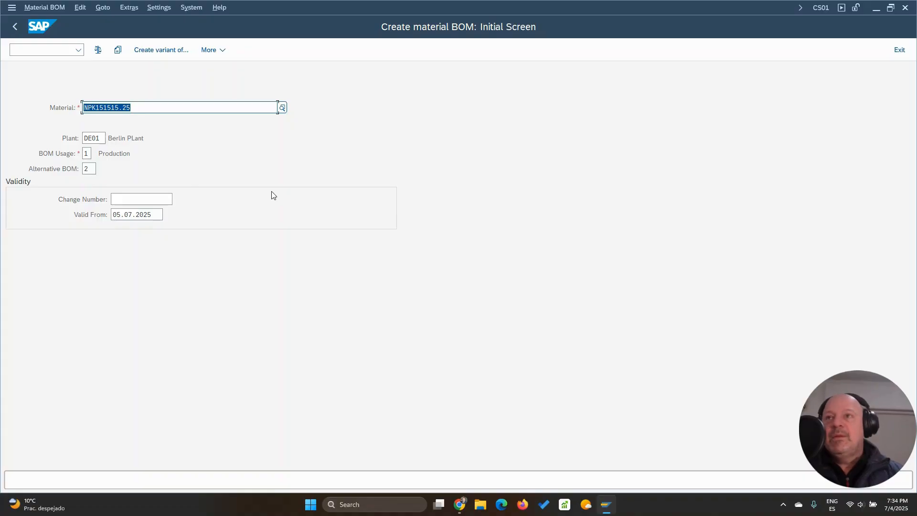
pyautogui.press('Return')
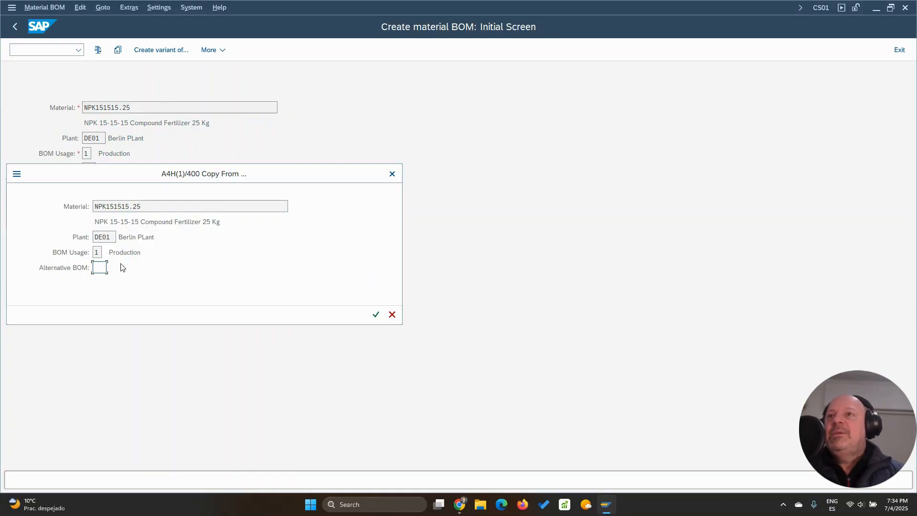
# Choose alternative BOM 1 of material NPK151515.25 as the copy source and open its item list
pyautogui.moveTo(146, 207); pyautogui.dragTo(69, 218)
pyautogui.click(99, 267)
pyautogui.write('1')
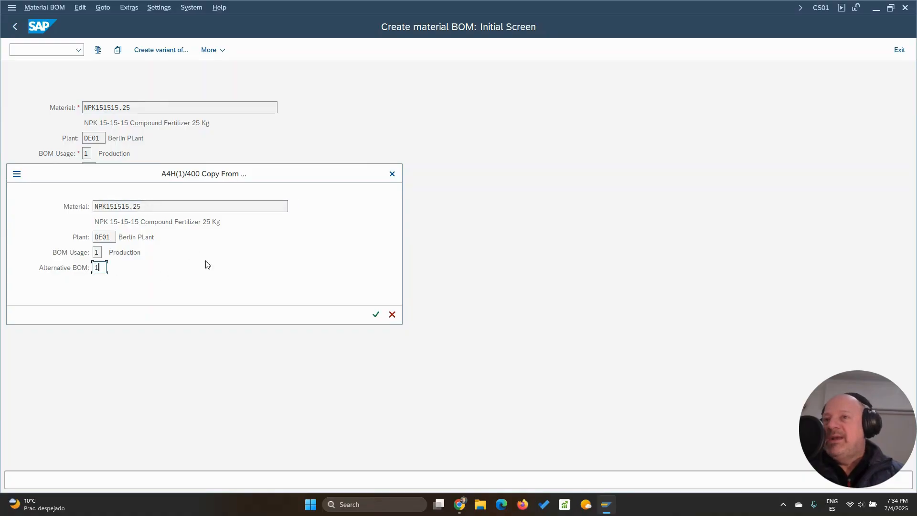
pyautogui.click(375, 314)
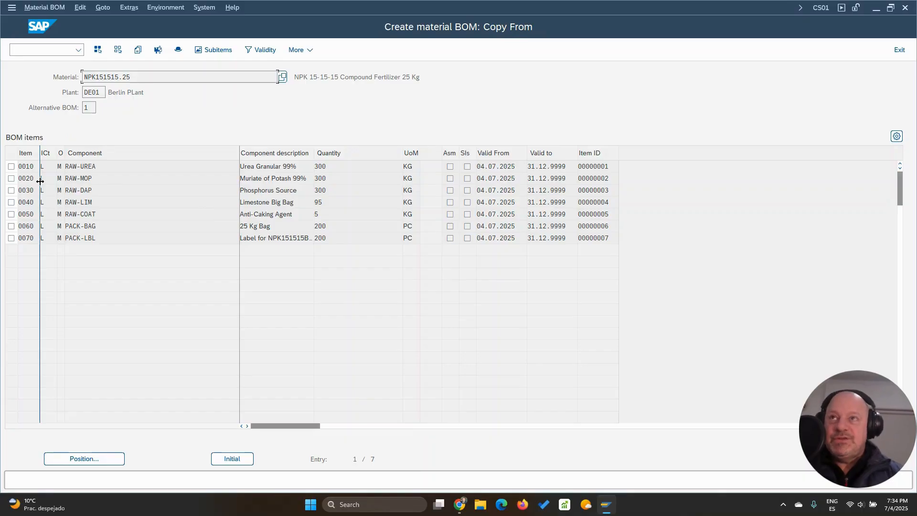
# Copy only the packaging items PACK-BAG and PACK-LBL into the new alternative BOM
pyautogui.moveTo(132, 77); pyautogui.dragTo(27, 72)
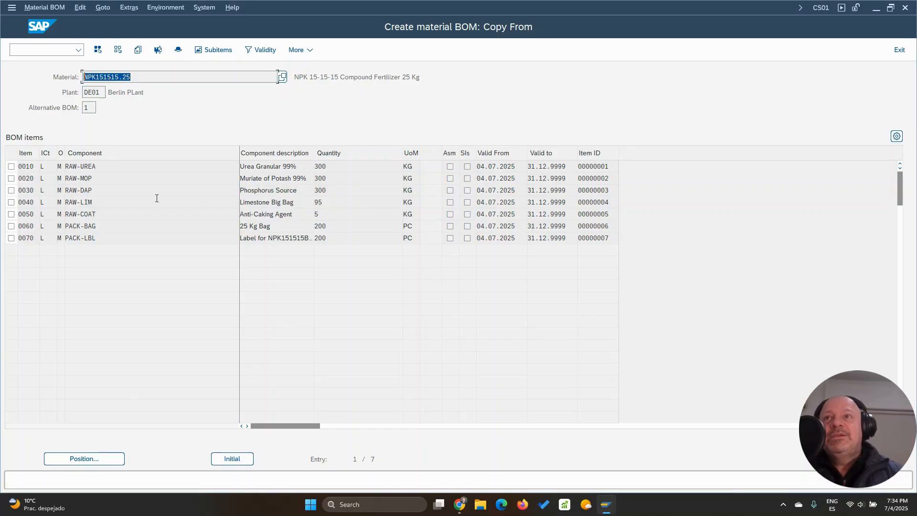
pyautogui.click(11, 226)
pyautogui.click(11, 238)
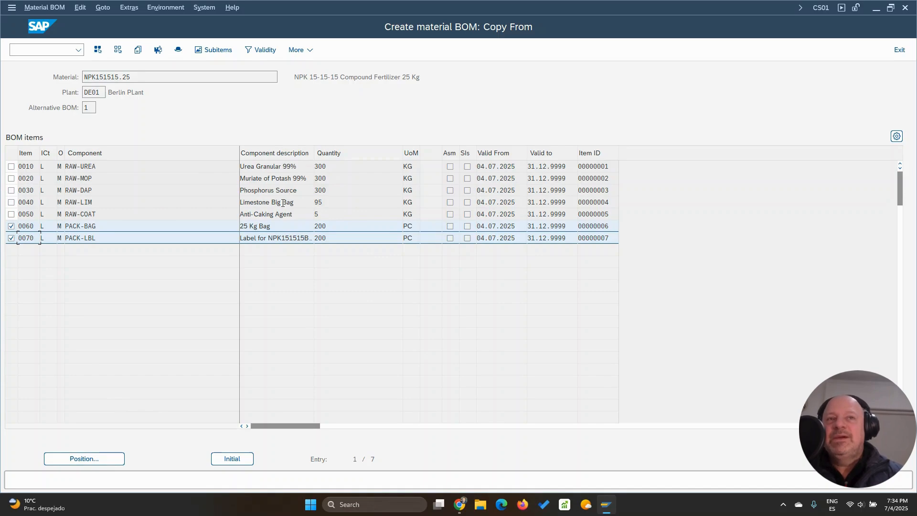
pyautogui.click(138, 50)
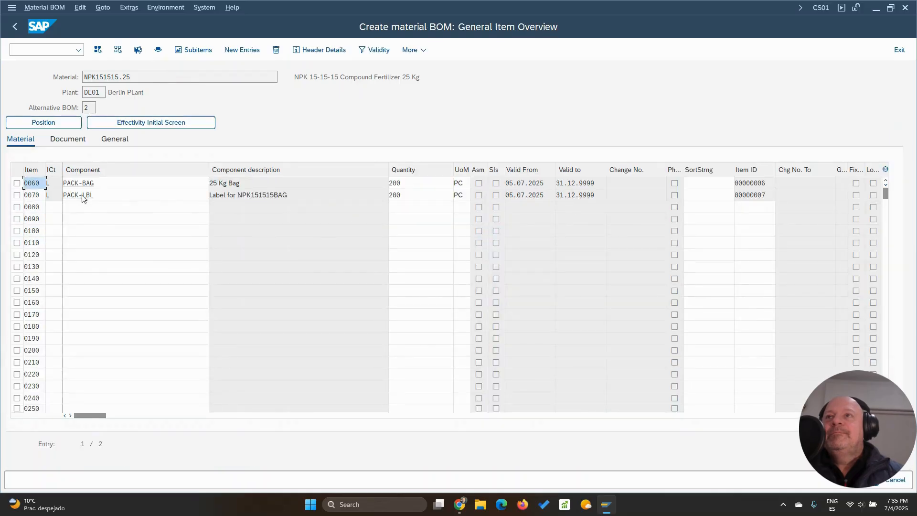
# Start a new item below the packaging items with item number 0010 and item category L
pyautogui.moveTo(31, 208); pyautogui.dragTo(40, 207)
pyautogui.write('10')
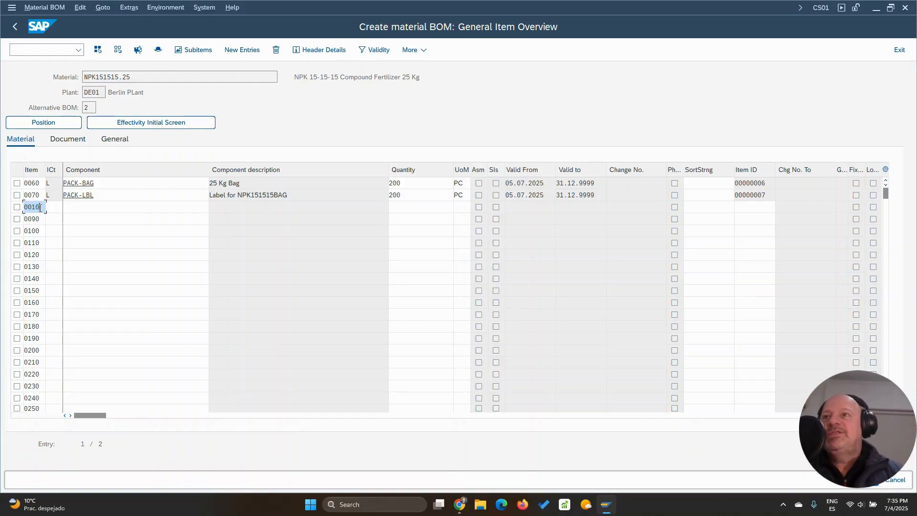
pyautogui.click(55, 207)
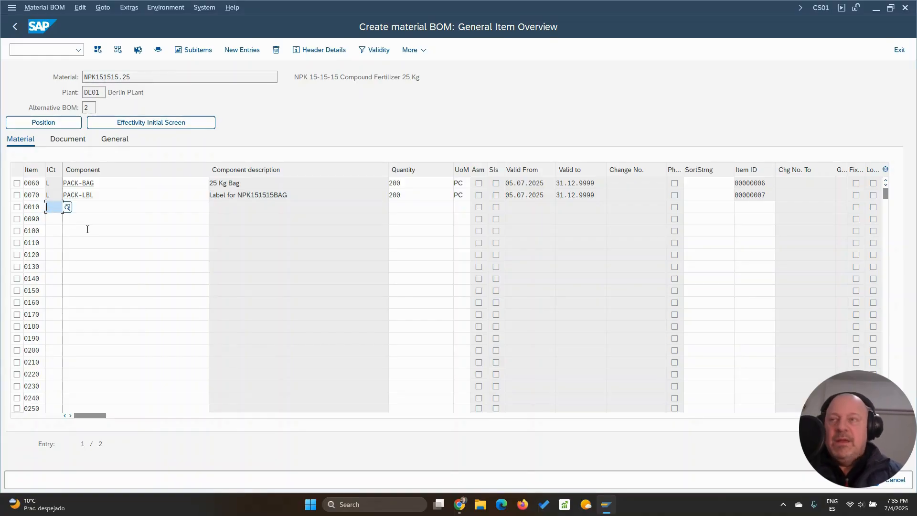
pyautogui.write('l')
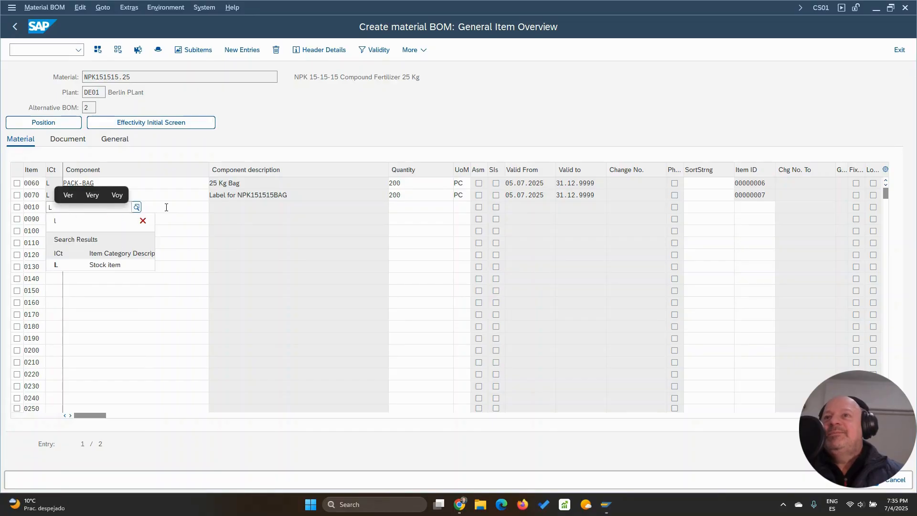
# Enter NPK151515 as the component of item 0010, copying the code from the header material without its .25 suffix
pyautogui.click(166, 207)
pyautogui.click(166, 207)
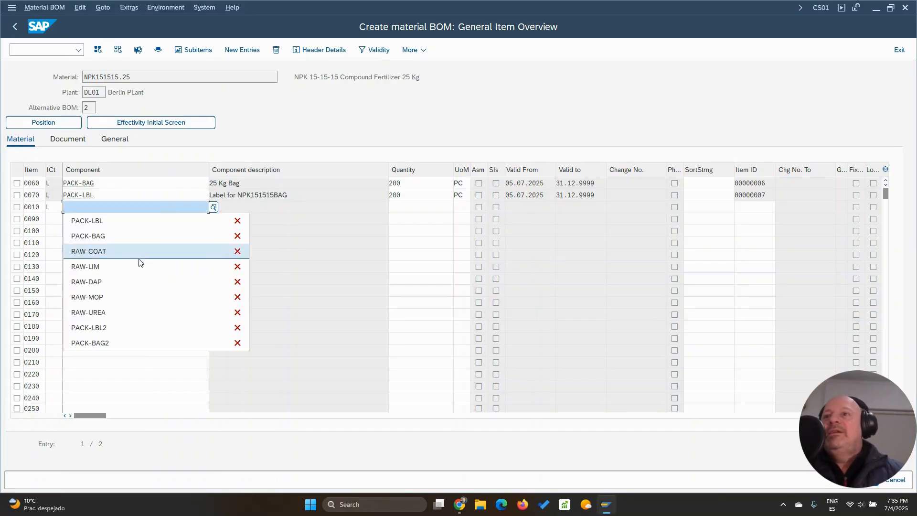
pyautogui.click(98, 207)
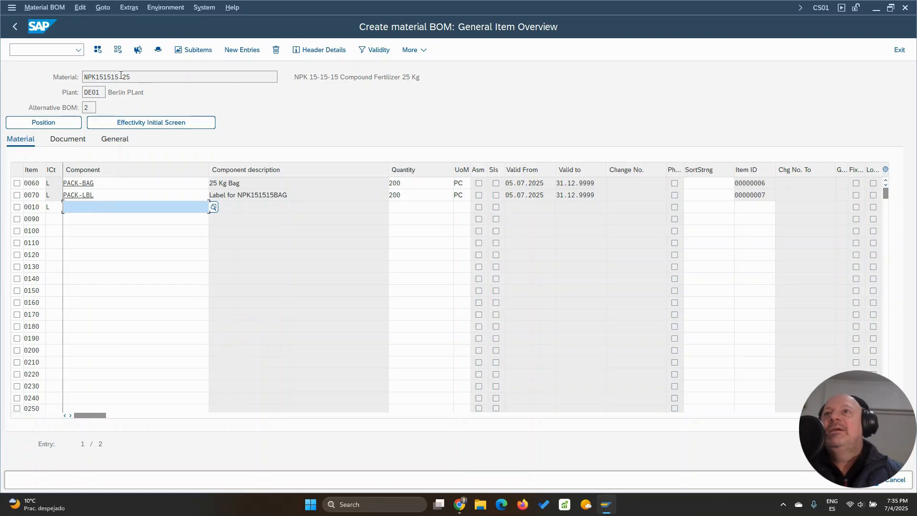
pyautogui.moveTo(120, 78); pyautogui.dragTo(61, 80)
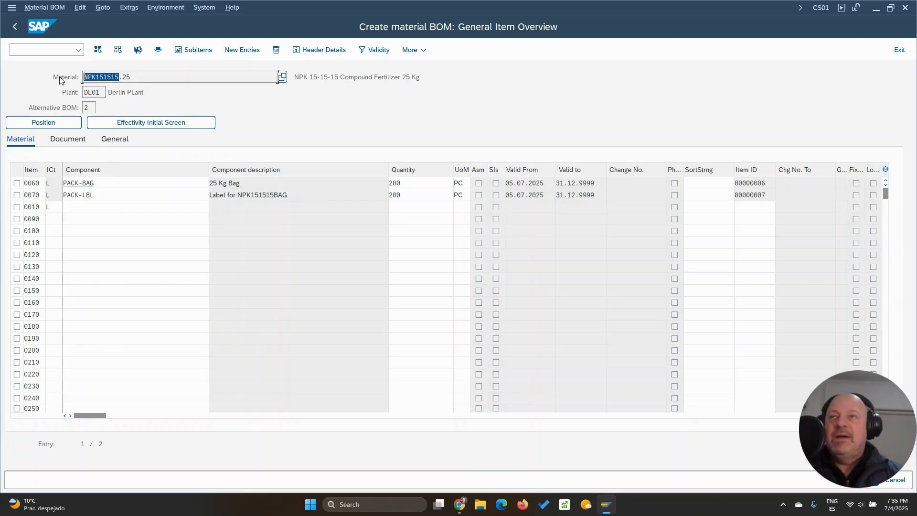
pyautogui.hotkey('ctrl', 'c')
pyautogui.click(96, 210)
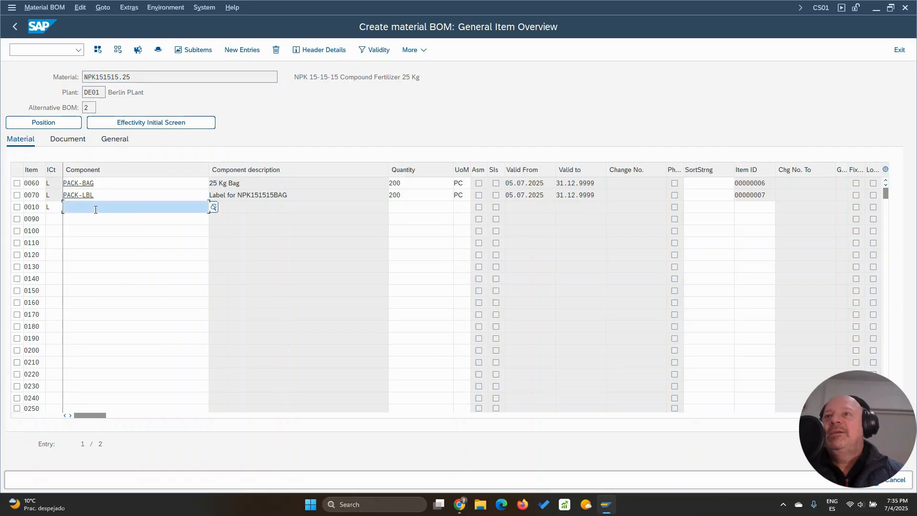
pyautogui.hotkey('ctrl', 'v')
# Set the quantity of component NPK151515 to 1000 KG and validate the item
pyautogui.click(410, 207)
pyautogui.write('1000')
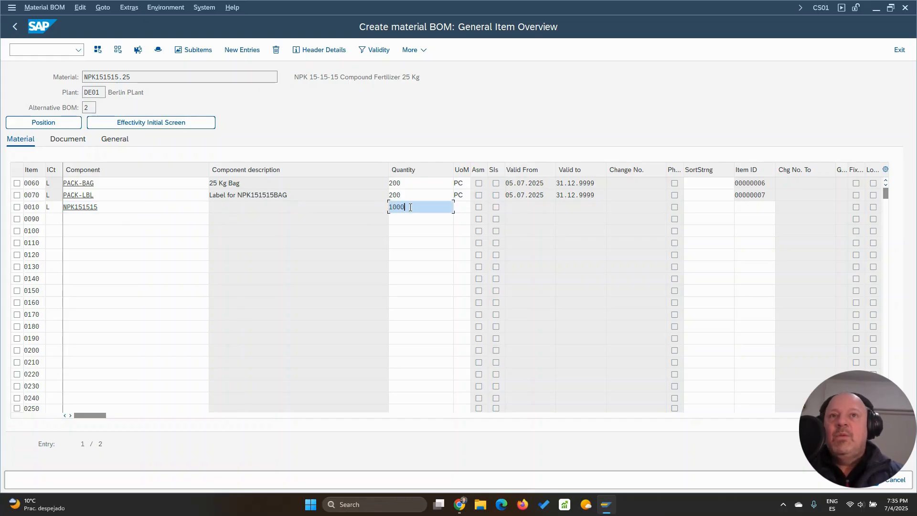
pyautogui.click(465, 207)
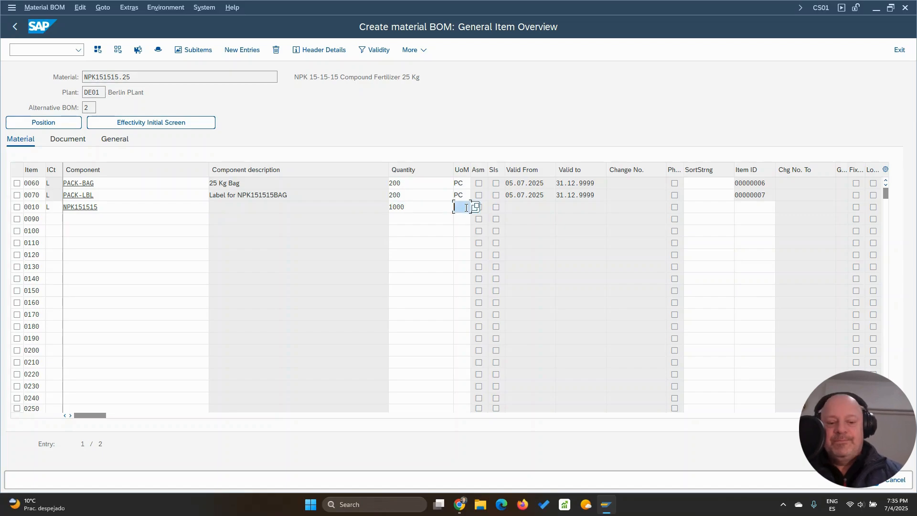
pyautogui.write('kg')
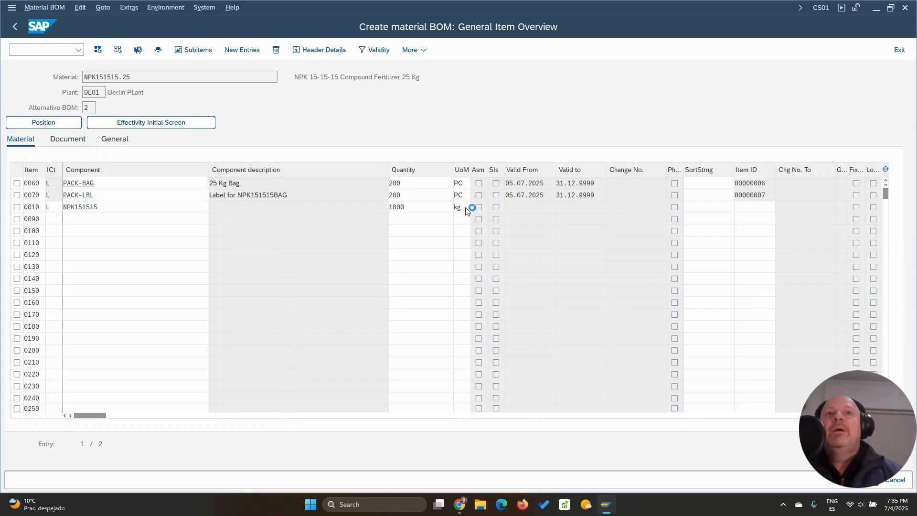
pyautogui.press('Return')
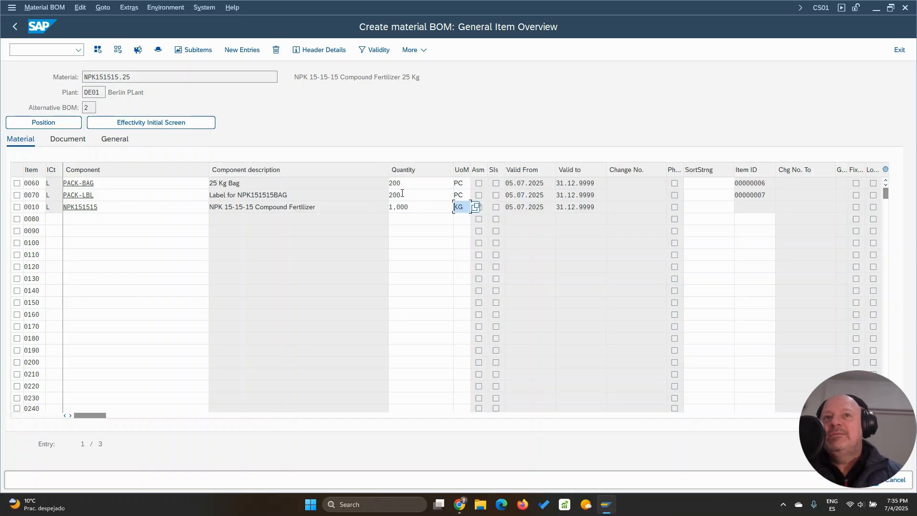
# Check the base quantity in the BOM header, review the items, and save alternative BOM 2 of NPK151515.25
pyautogui.click(158, 49)
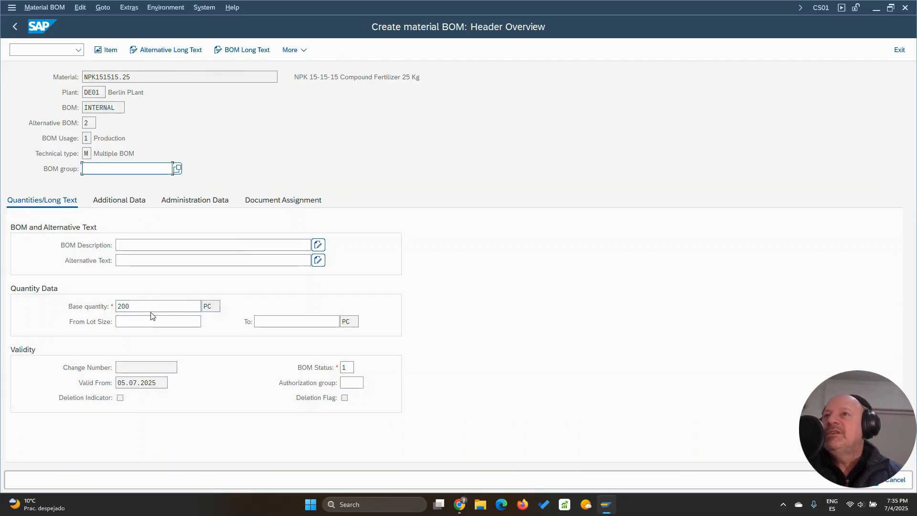
pyautogui.click(109, 56)
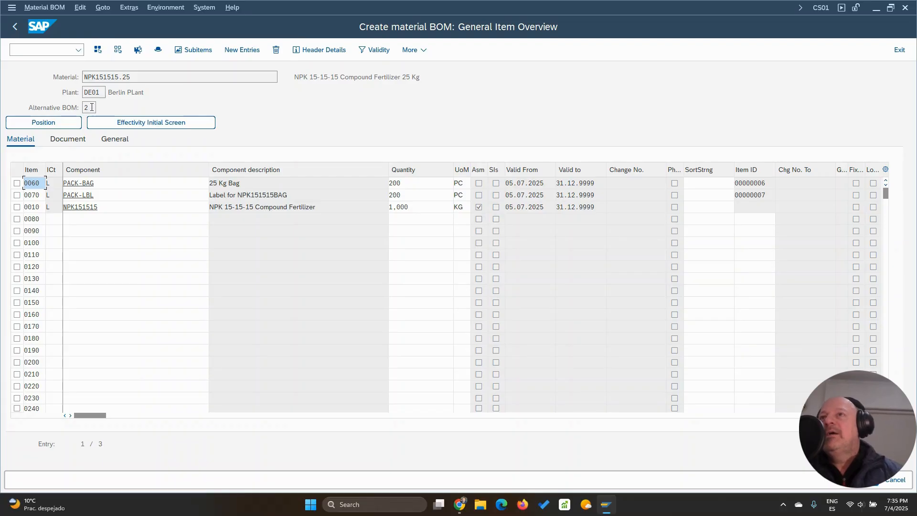
pyautogui.moveTo(137, 78); pyautogui.dragTo(67, 75)
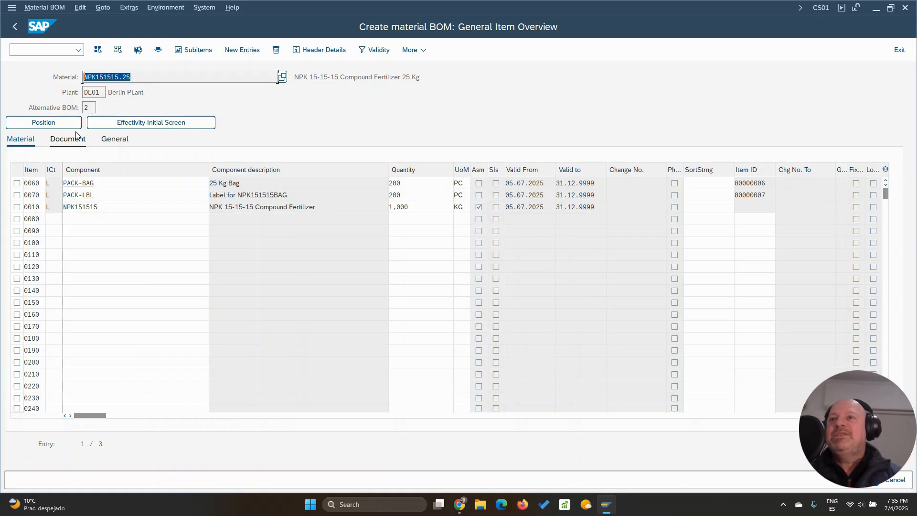
pyautogui.moveTo(101, 207); pyautogui.dragTo(52, 203)
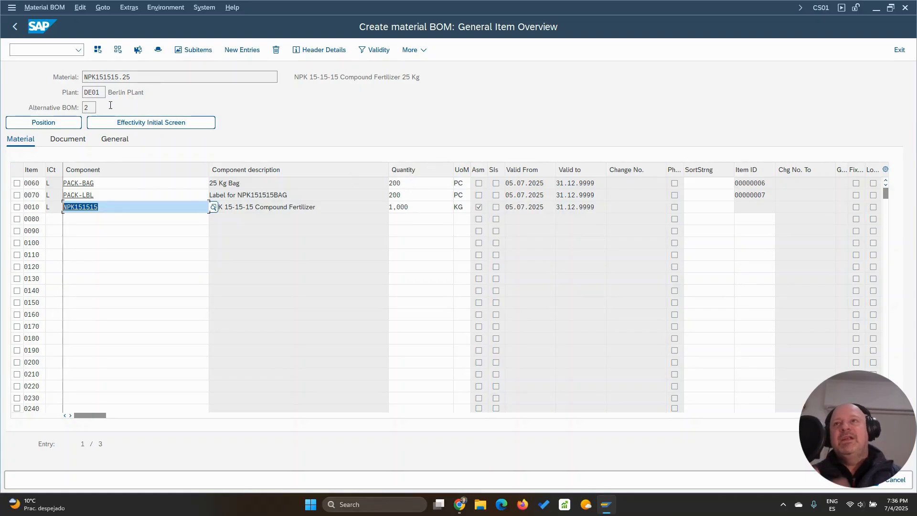
pyautogui.click(73, 109)
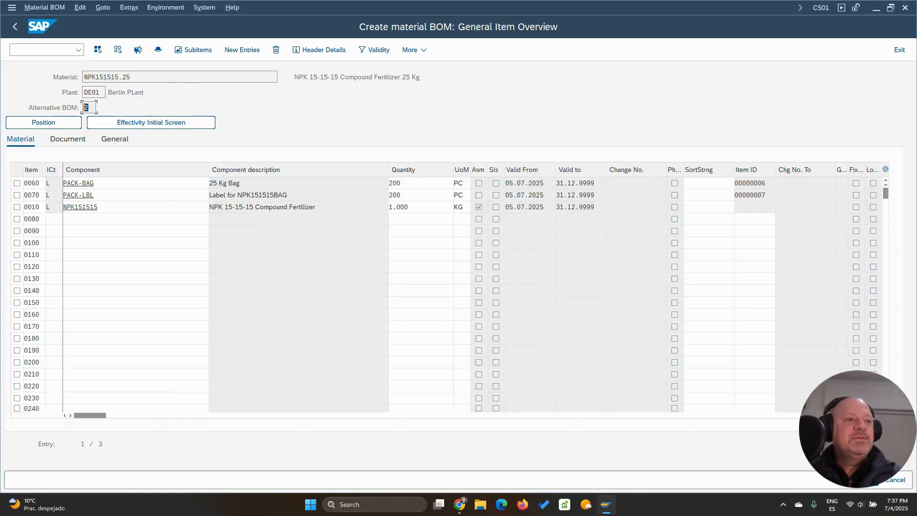
pyautogui.click(863, 479)
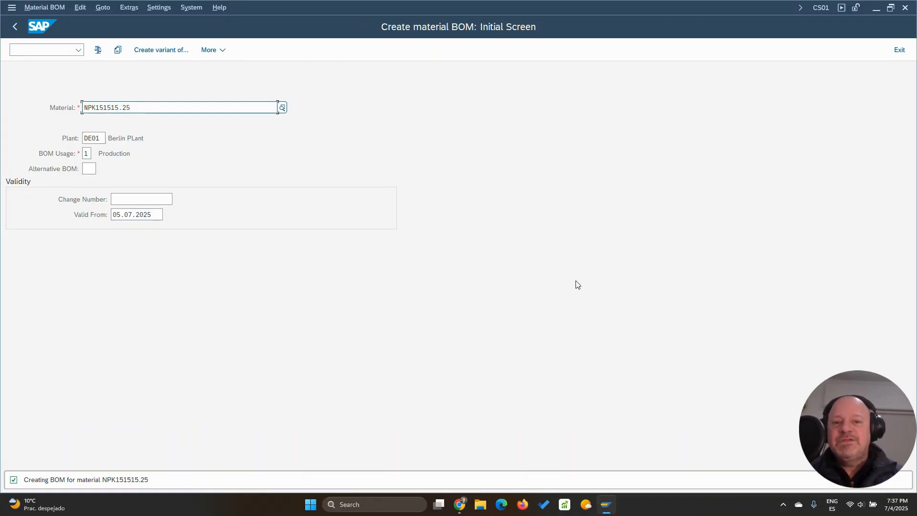
pyautogui.click(772, 404)
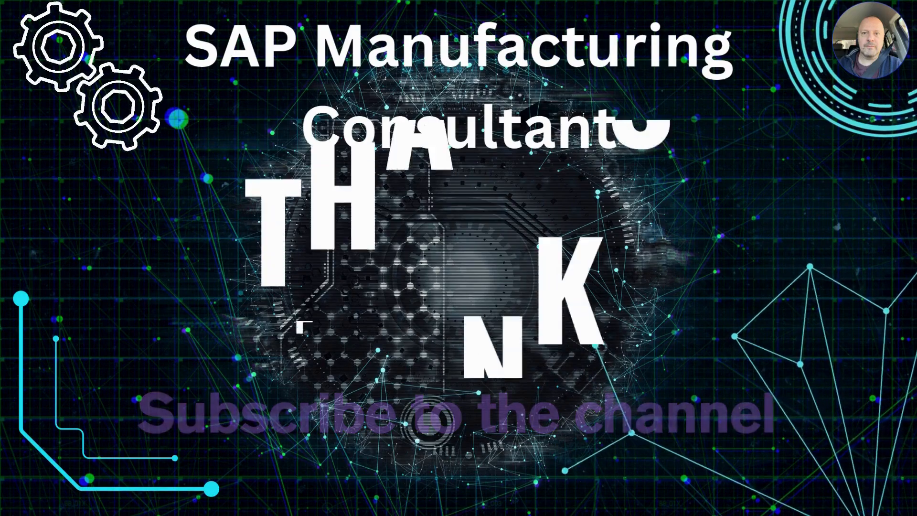